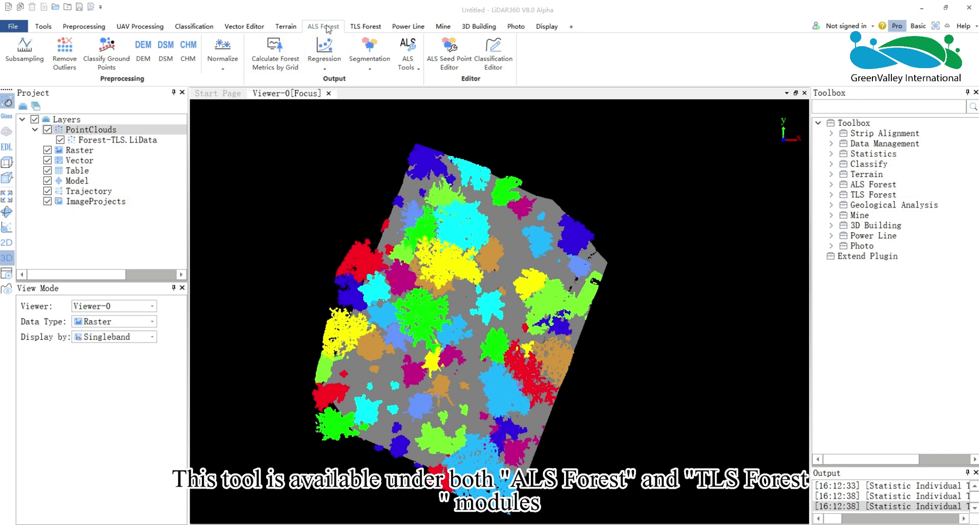
Step: Launch the Statistic Individual Tree Attributes tool from the ALS Forest tools list
left_click(366, 27)
left_click(327, 28)
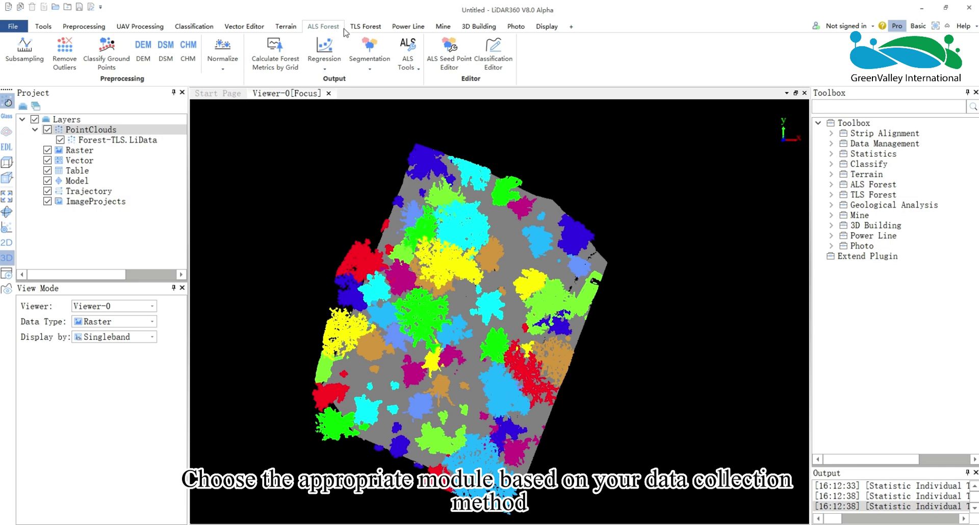
left_click(365, 27)
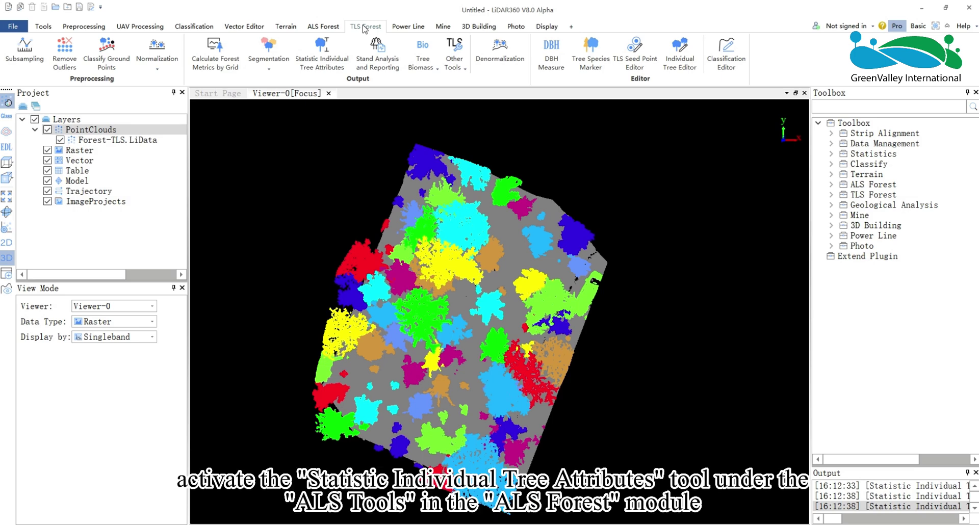
left_click(326, 27)
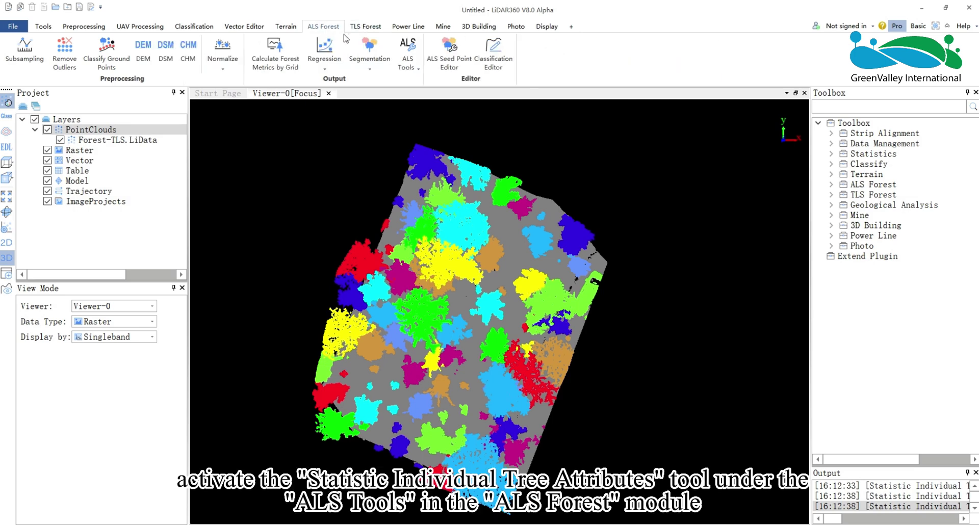
left_click(407, 61)
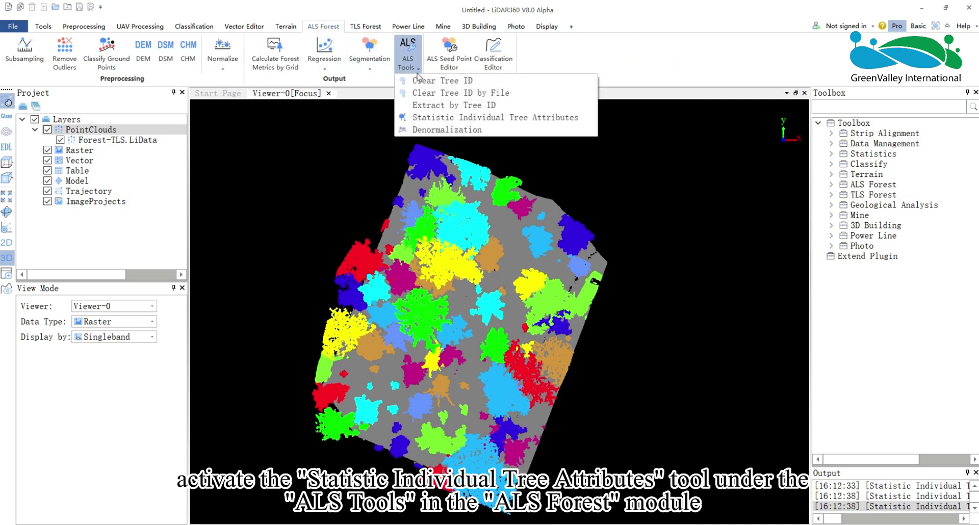
left_click(431, 117)
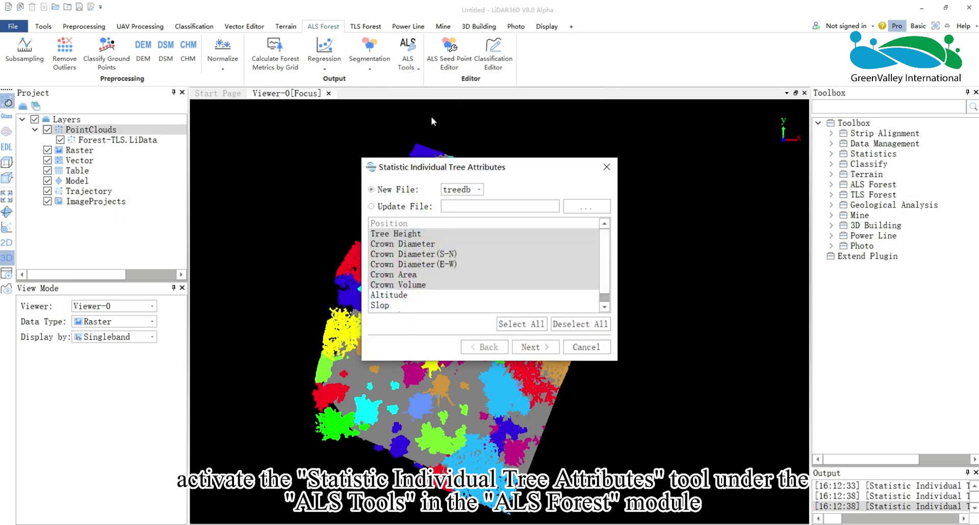
Step: Keep treedb as the new output file format and select all tree attributes
left_click(471, 193)
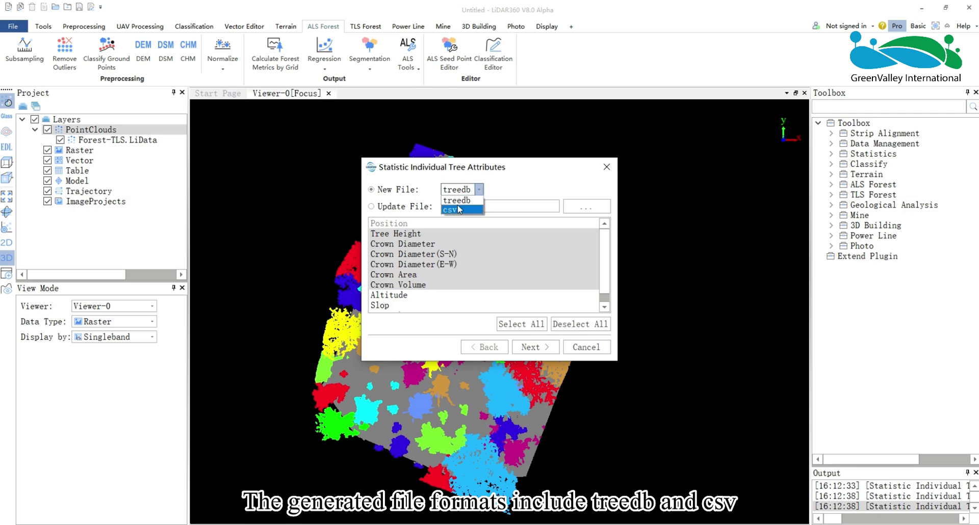
left_click(480, 190)
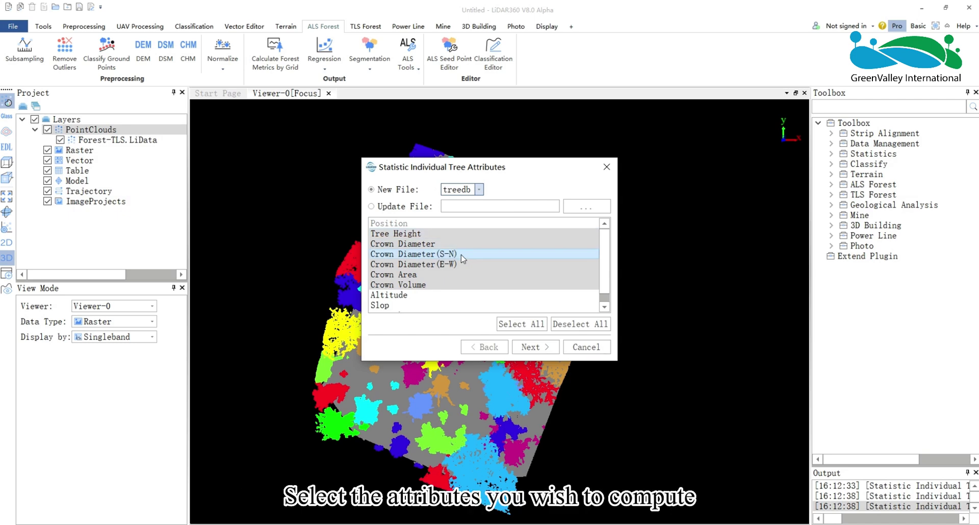
scroll(463, 259, "down", 1)
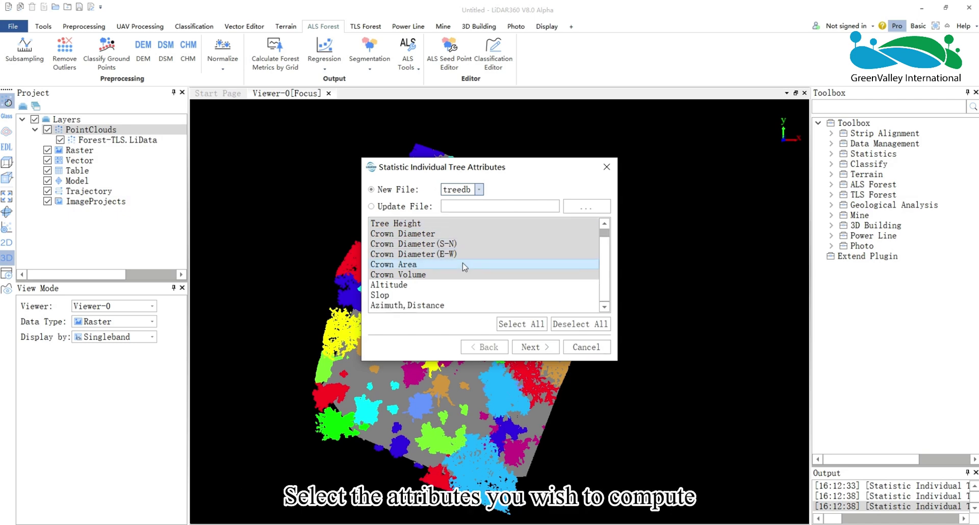
left_click(522, 325)
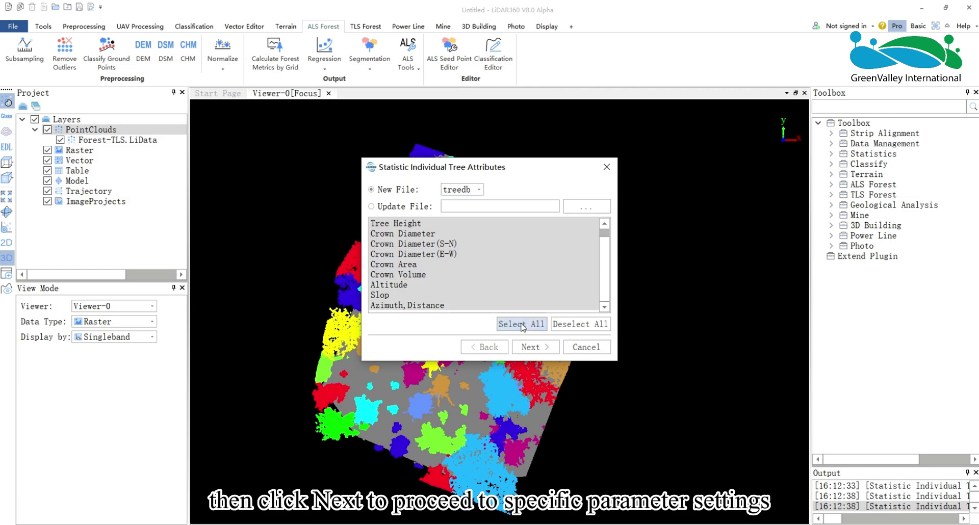
Step: Review the parameters with Forest-TLS.LiData as input and check the output path, then cancel
left_click(535, 347)
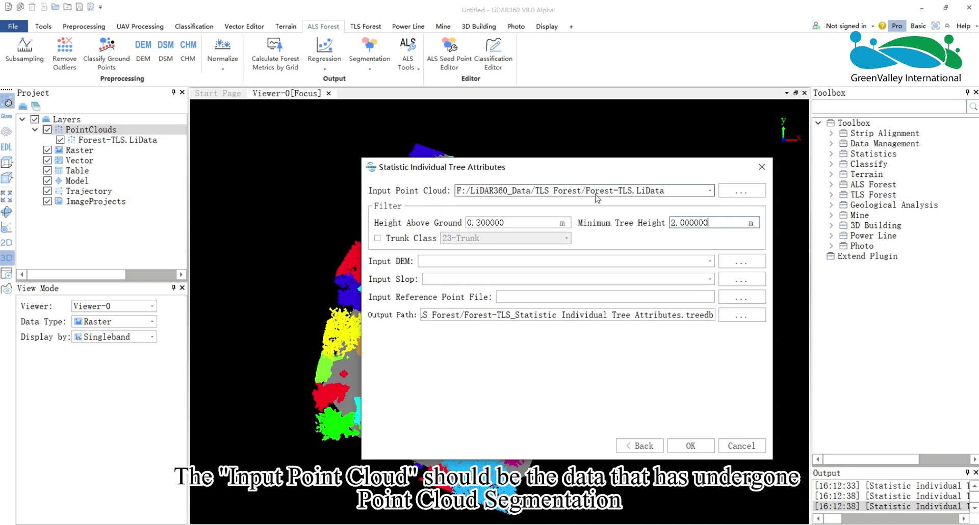
left_click(709, 190)
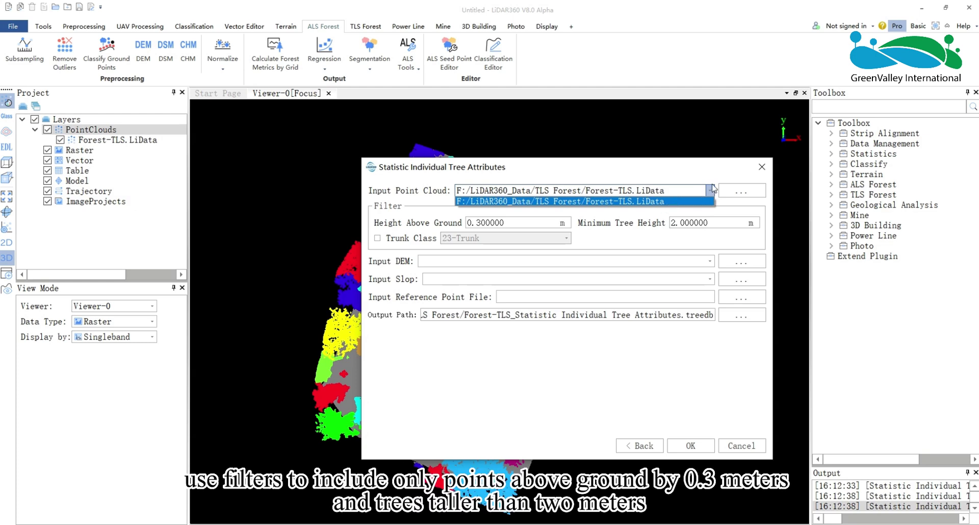
left_click(712, 195)
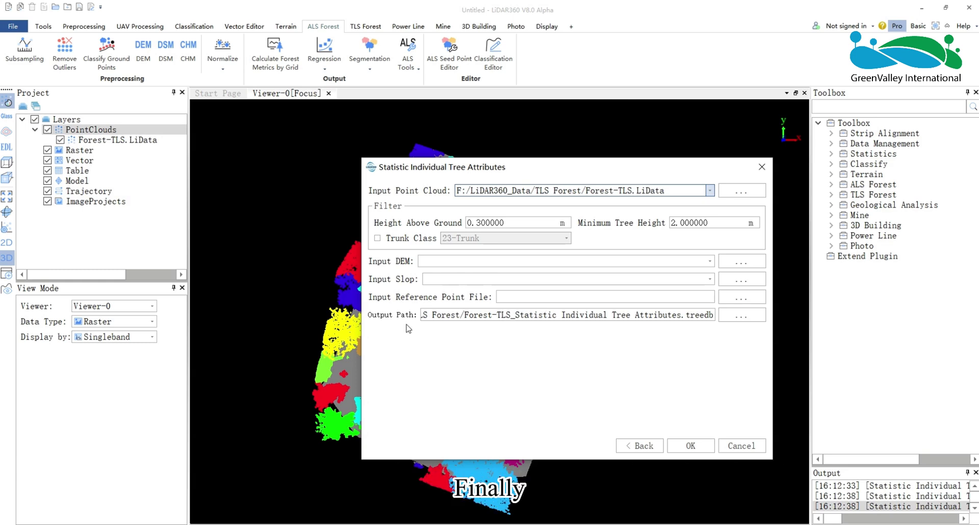
left_click(549, 317)
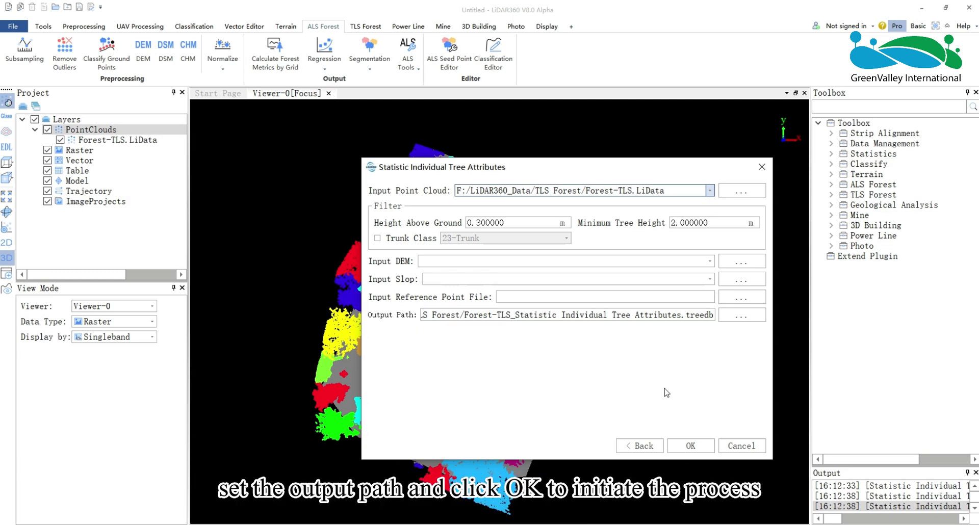
left_click(695, 442)
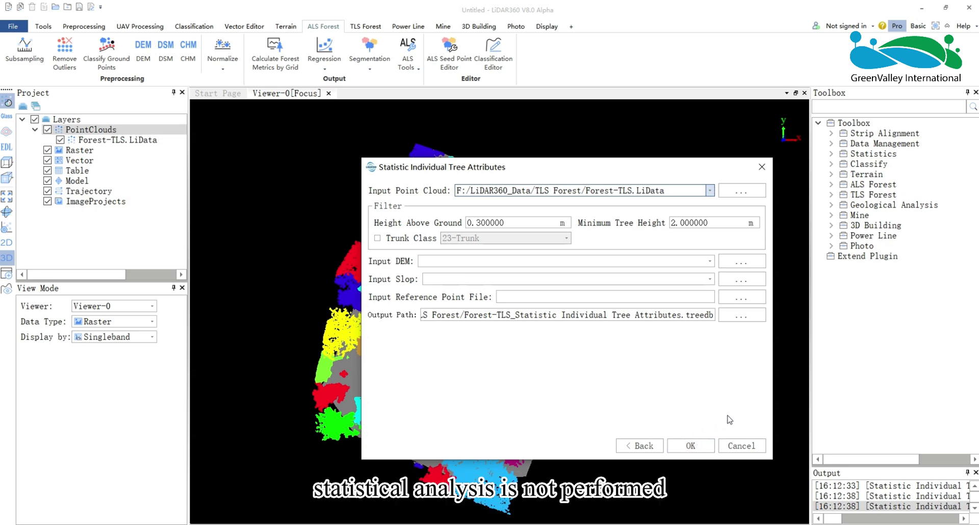
left_click(741, 446)
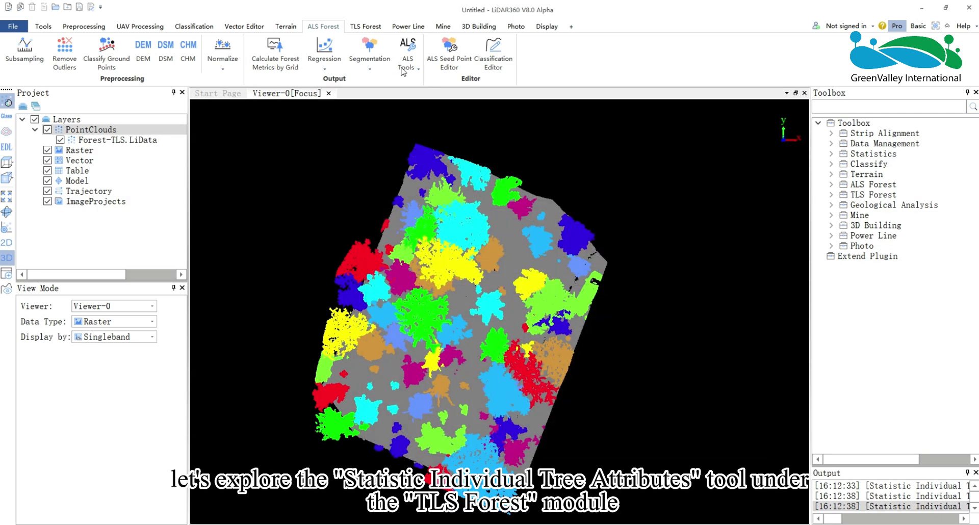
Step: Launch the TLS Forest tree attribute tool for a new treedb file with CBH and every attribute selected
left_click(366, 27)
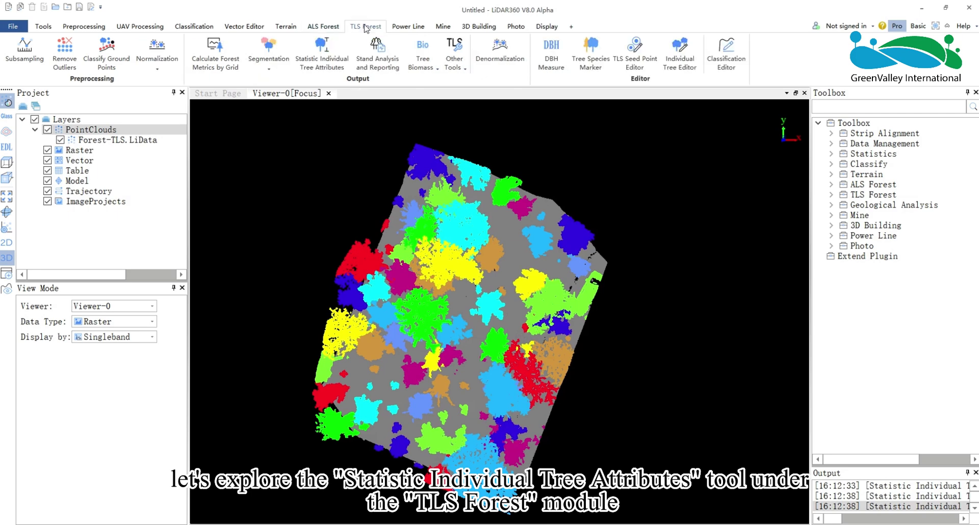
left_click(331, 62)
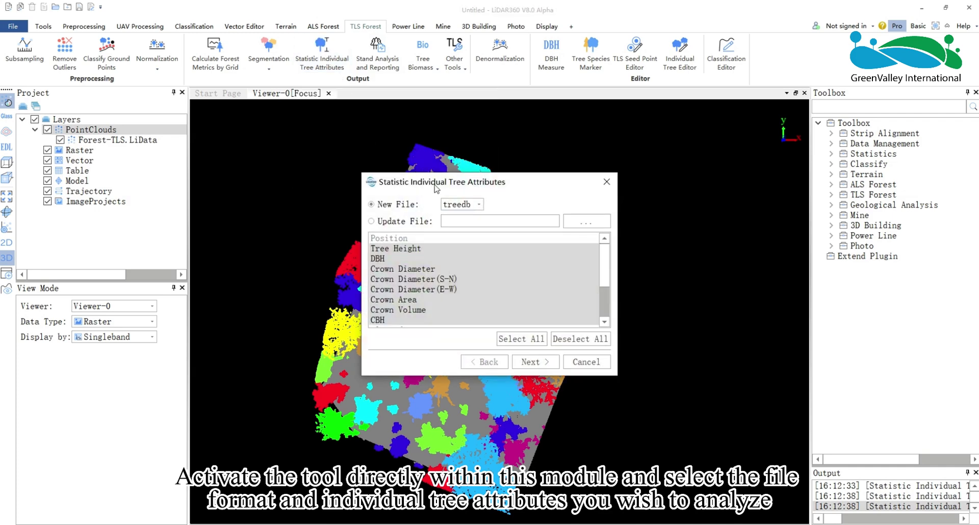
left_click(478, 204)
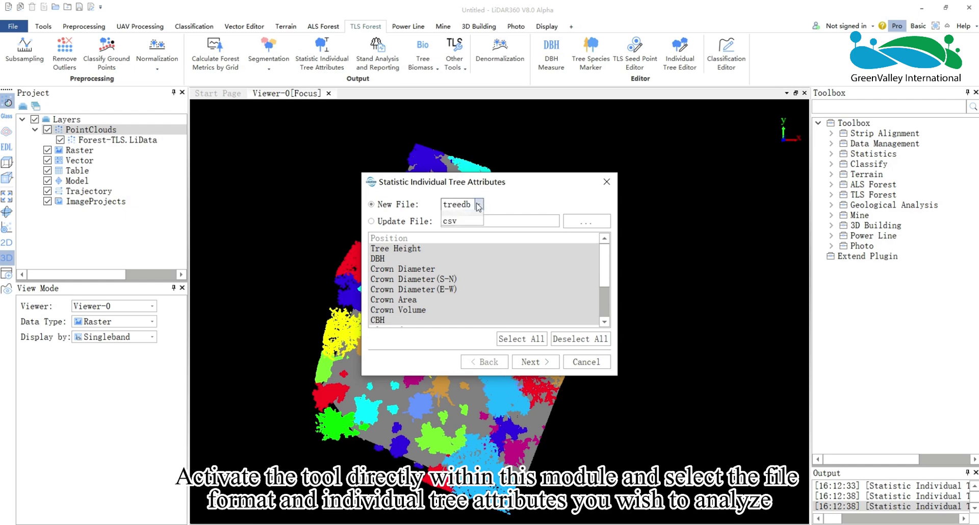
left_click(478, 206)
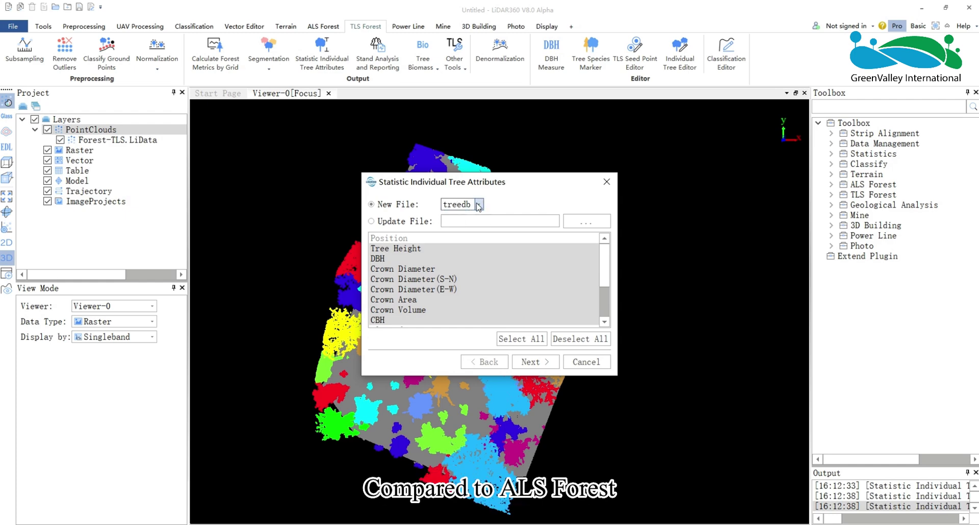
scroll(430, 263, "down", 2)
left_click(430, 262)
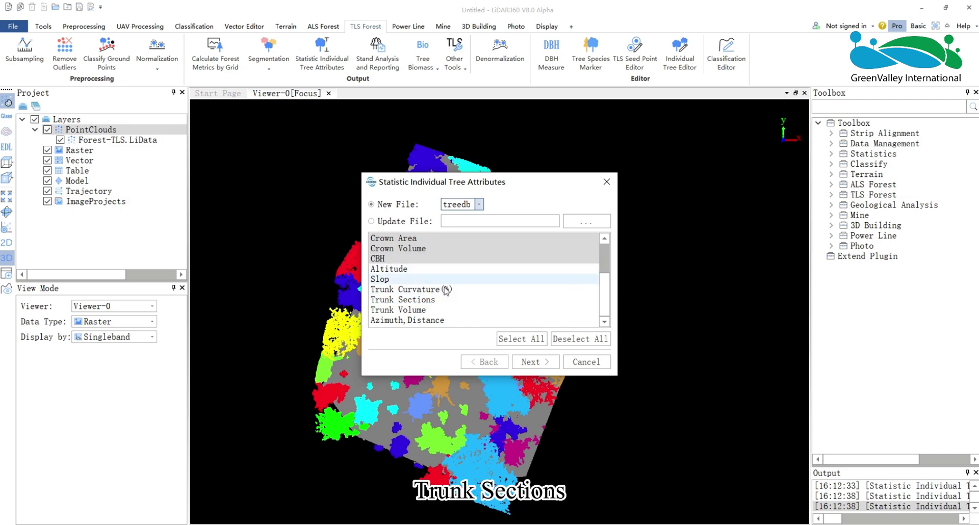
left_click(524, 339)
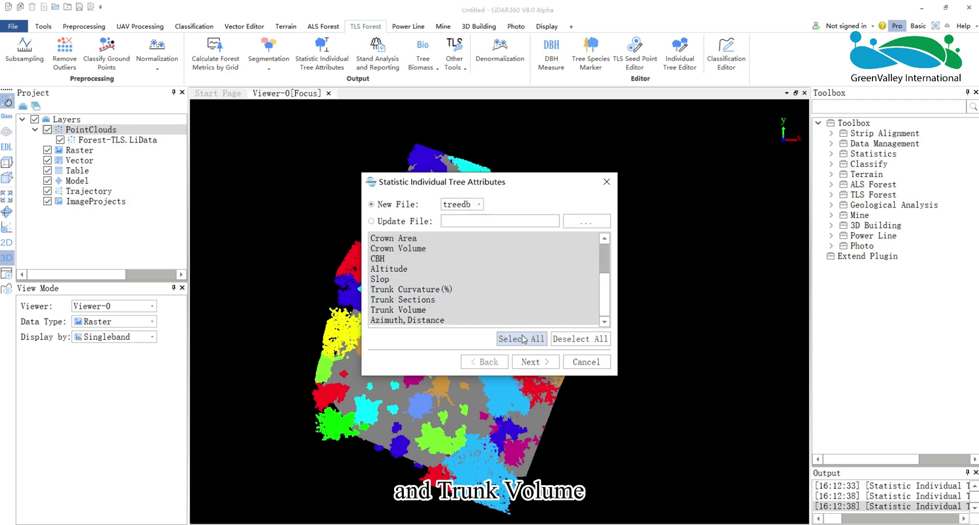
Step: Keep Forest-TLS.LiData input, 23-Trunk class and curvature-based trunk cutting with 0.2 m layer height
left_click(540, 364)
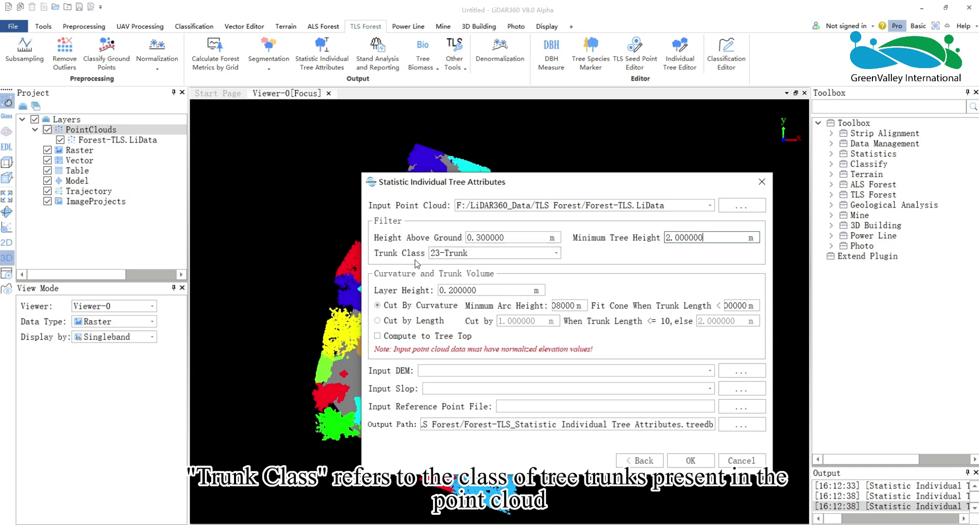
left_click(556, 253)
left_click(557, 255)
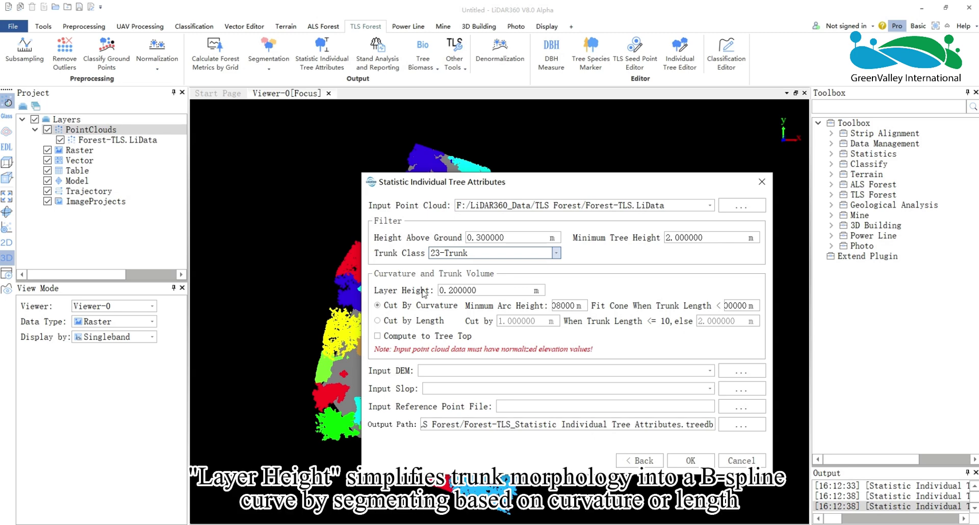
left_click(377, 321)
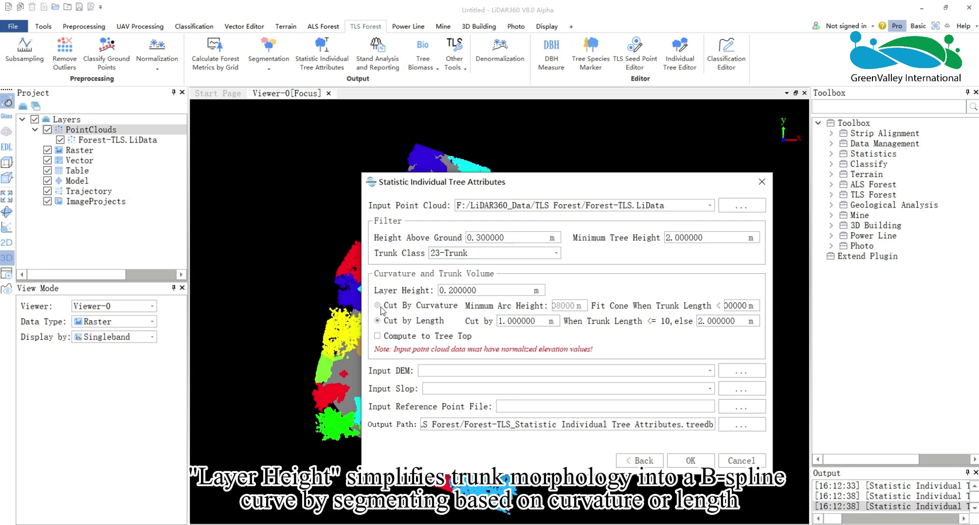
left_click(378, 306)
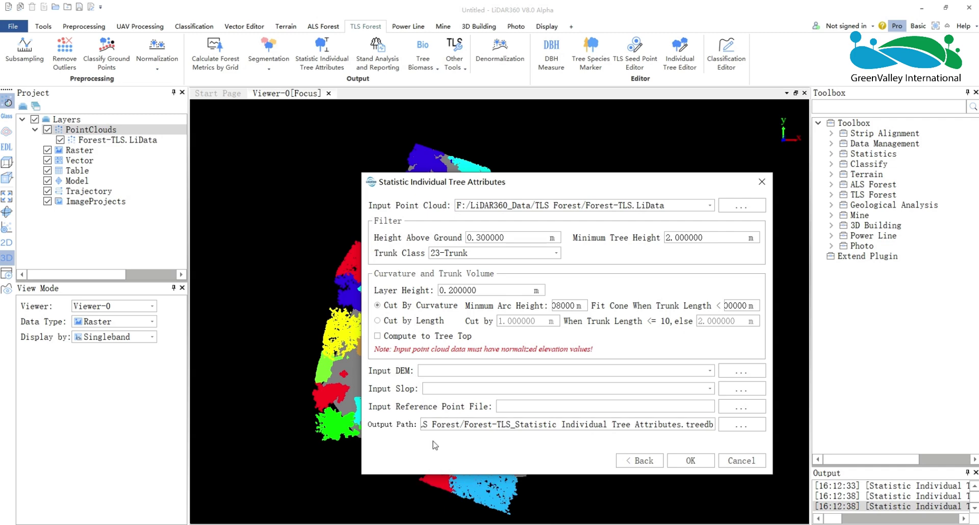
Step: Run the computation, add the treedb result as tree points, and show its attribute table
left_click(695, 461)
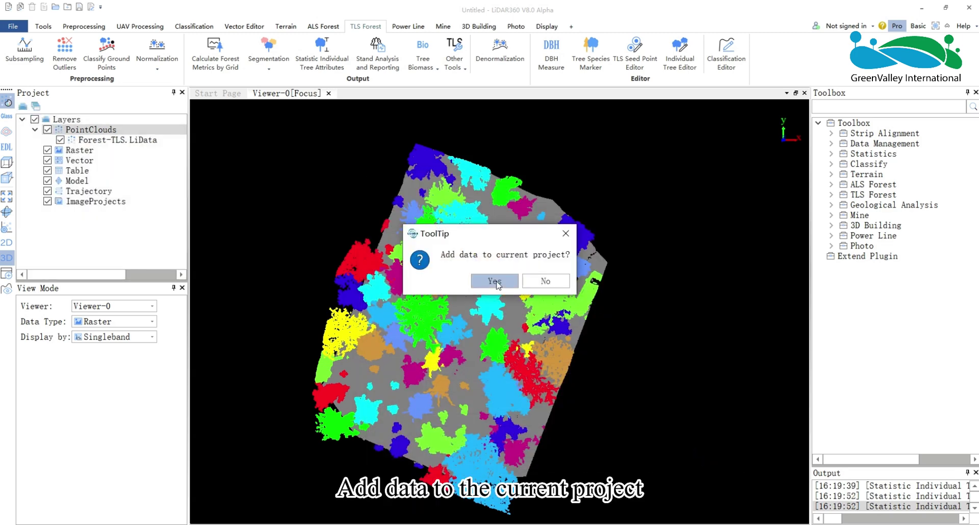
left_click(497, 280)
left_click(411, 259)
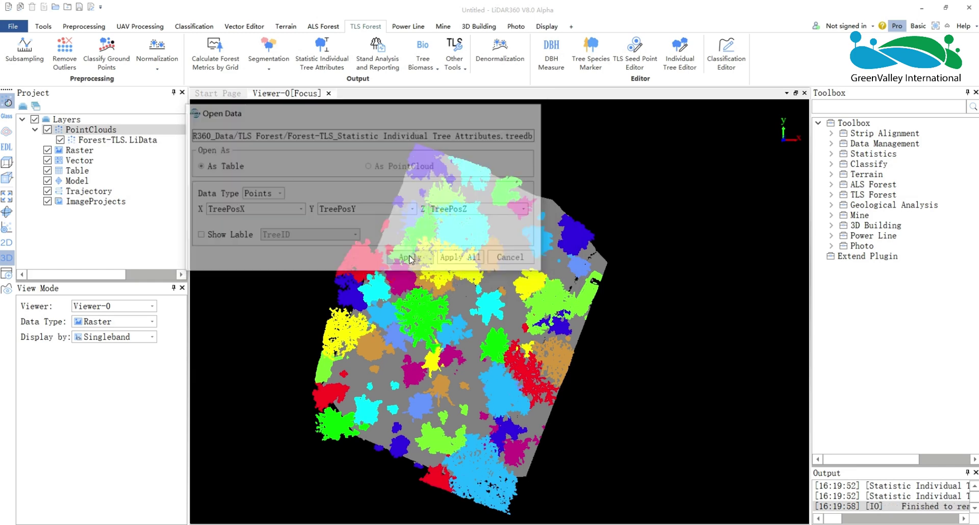
right_click(149, 151)
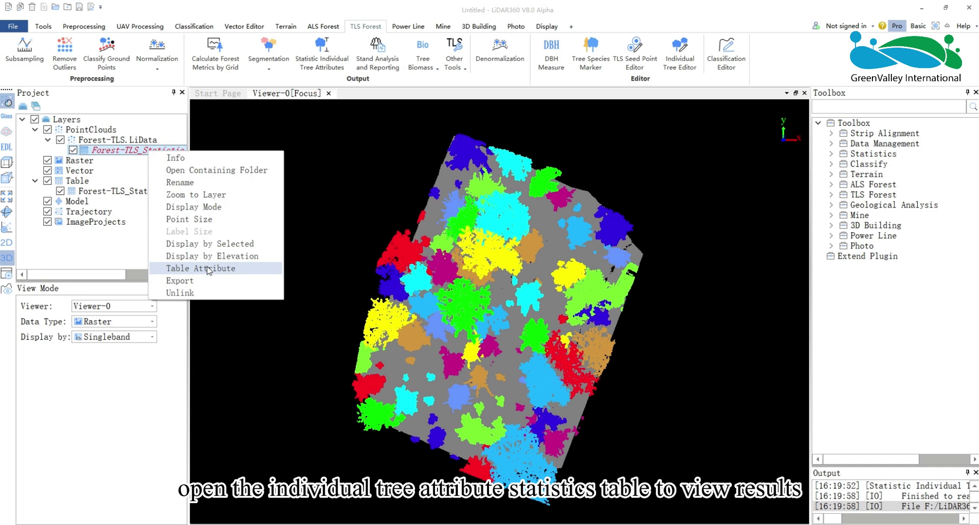
left_click(209, 269)
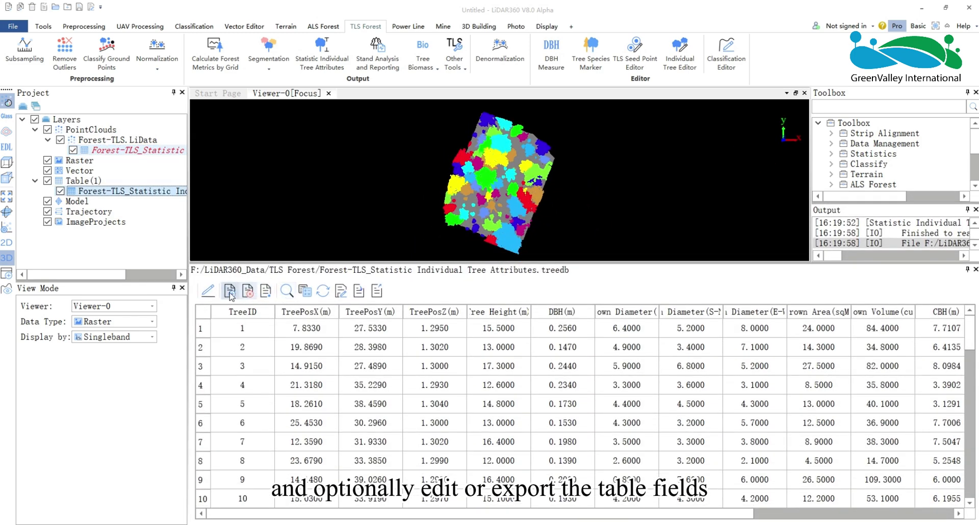